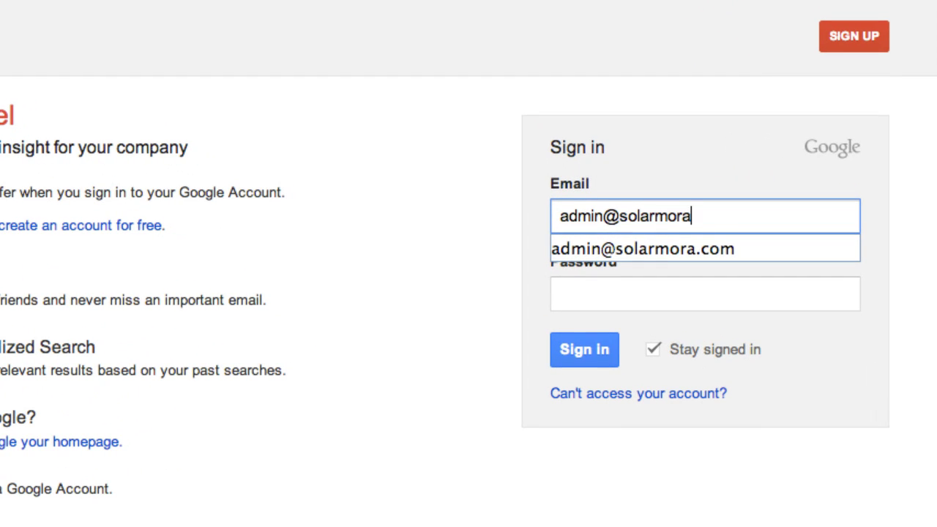
Sign in to the Solarmora Inc. admin account with the password.
type("•••••••••")
left_click(591, 358)
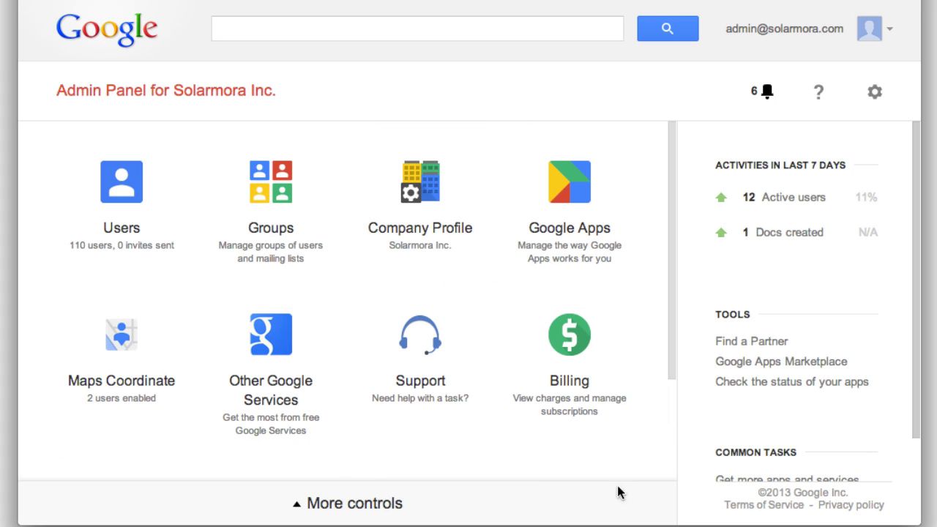
Move Billing ahead of Support, add Domains and Admin Roles tiles, and drop Groups.
left_click_drag(529, 341, 356, 335)
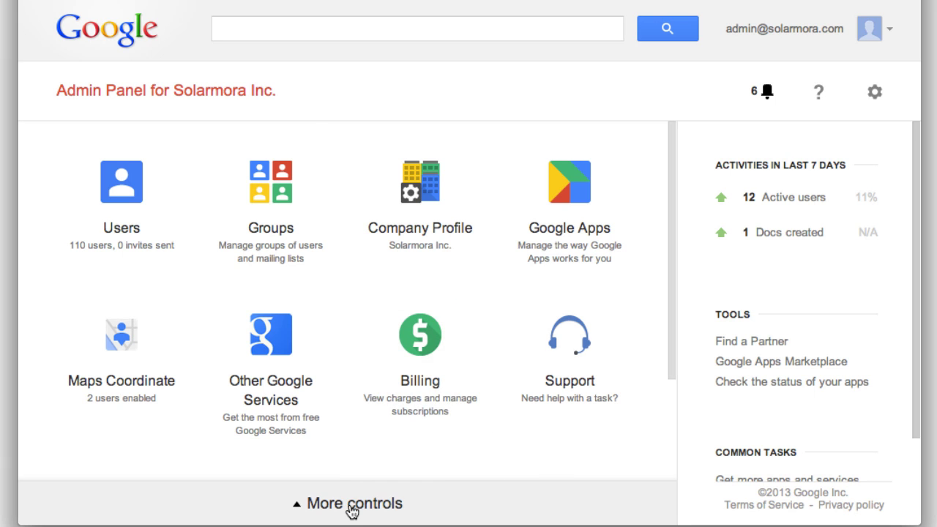
left_click(352, 509)
left_click_drag(590, 411, 549, 223)
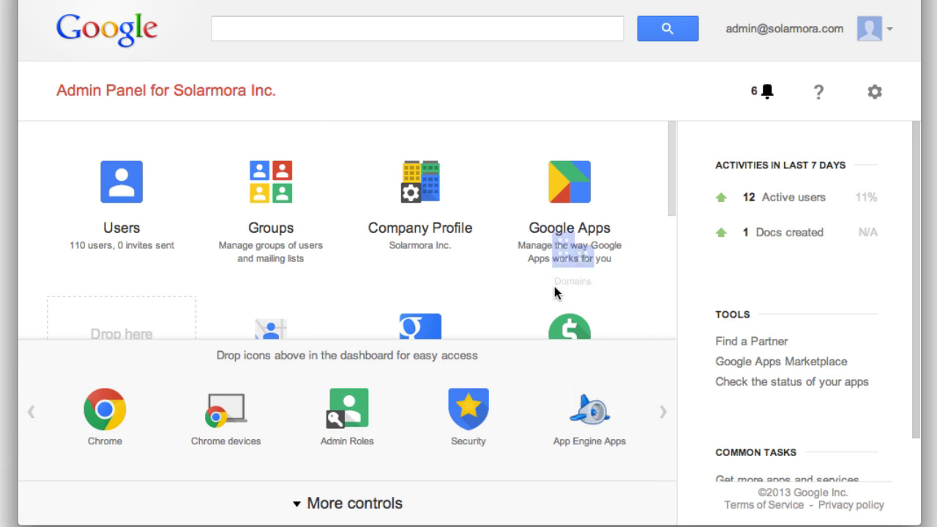
mouse_move(347, 408)
left_mouse_down()
mouse_move(427, 198)
mouse_move(376, 180)
left_mouse_up()
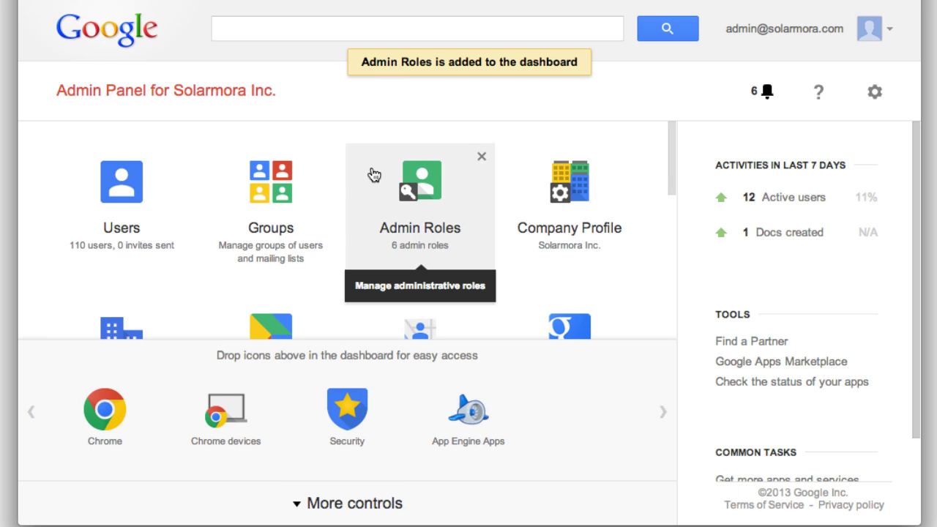
left_click(332, 159)
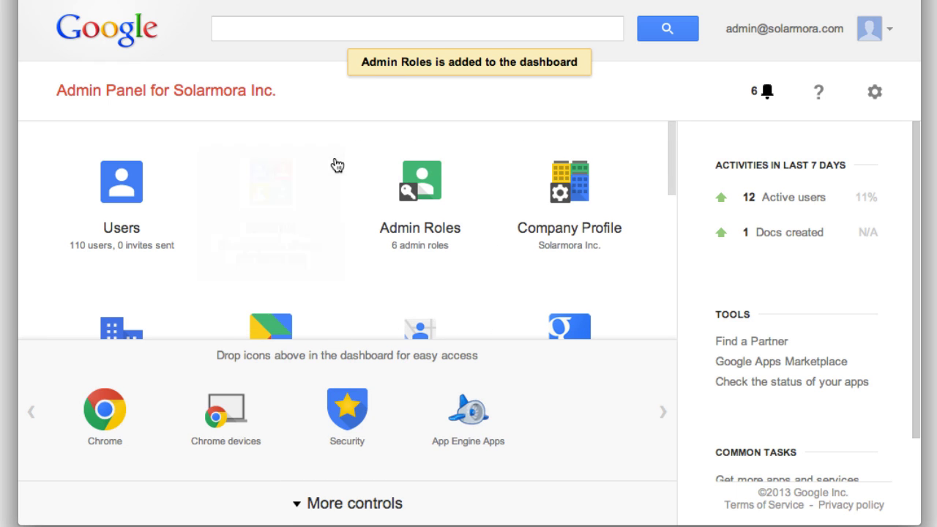
left_click(657, 507)
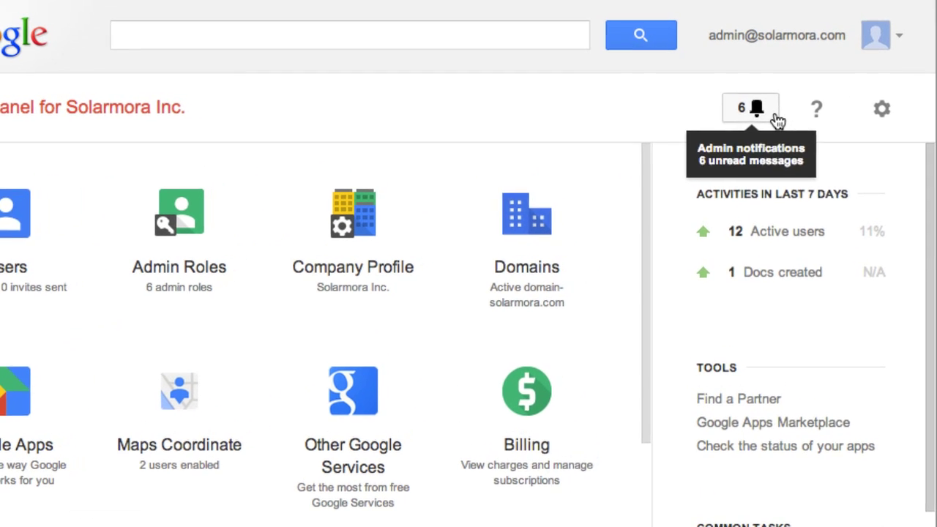
left_click(777, 121)
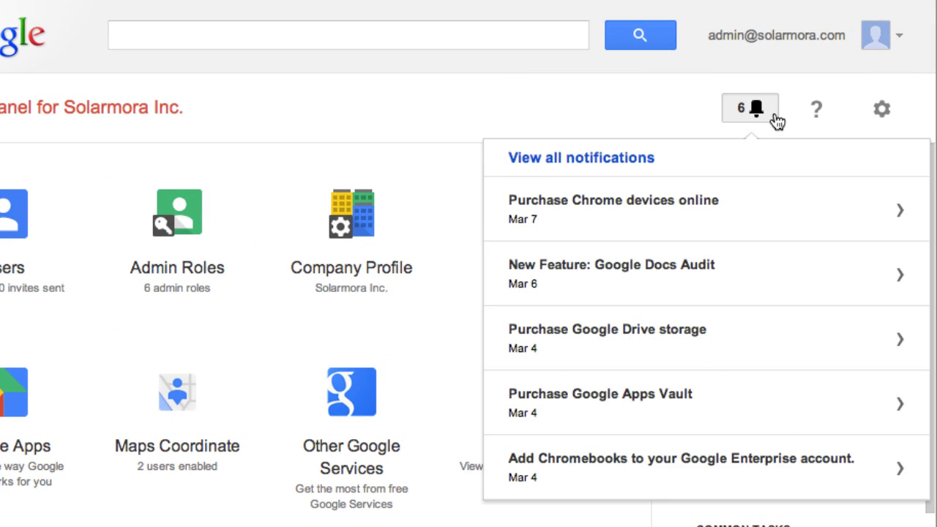
left_click(777, 121)
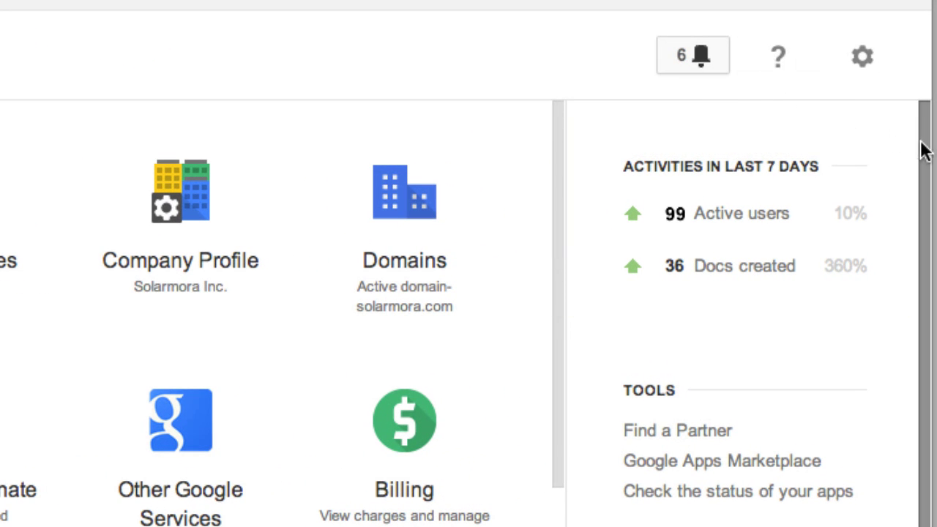
left_click_drag(922, 146, 928, 196)
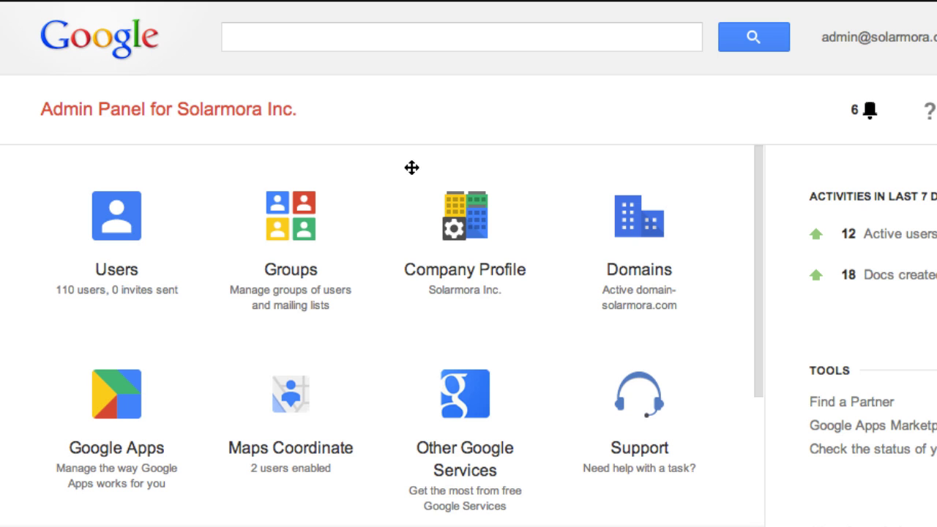
Open Company Profile and look through its Company profile and Personalization panels.
left_click(414, 203)
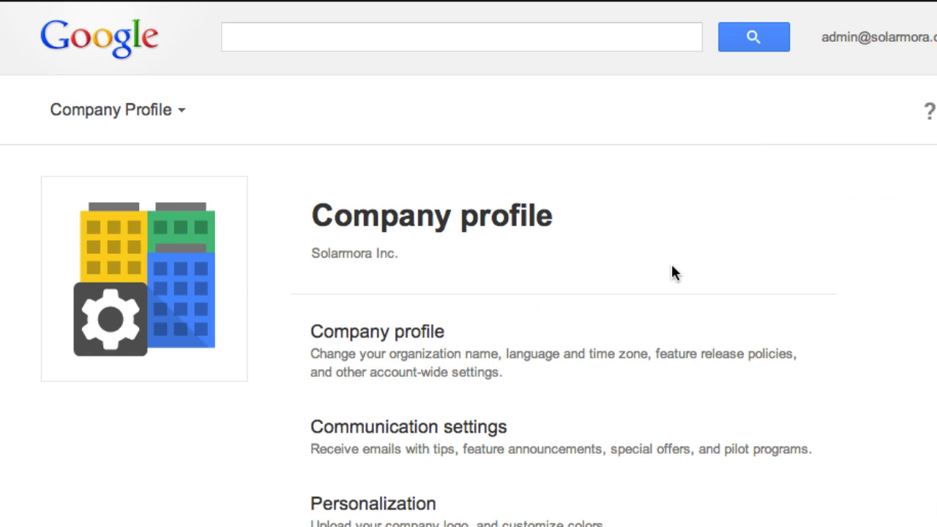
left_click(464, 347)
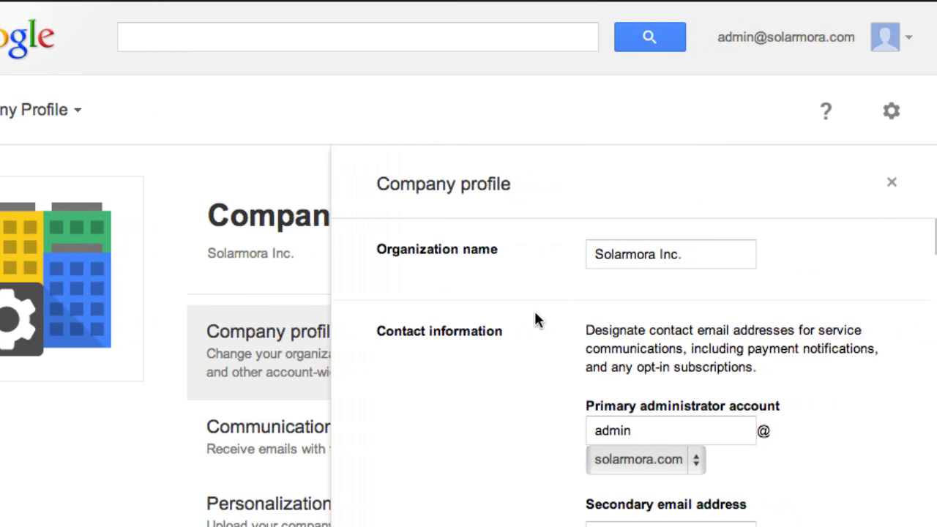
left_click_drag(924, 252, 927, 342)
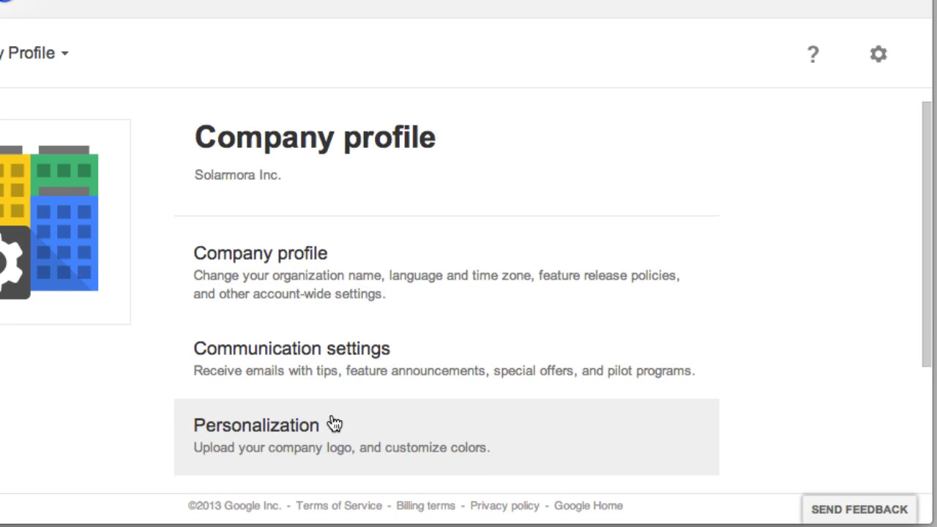
left_click(331, 423)
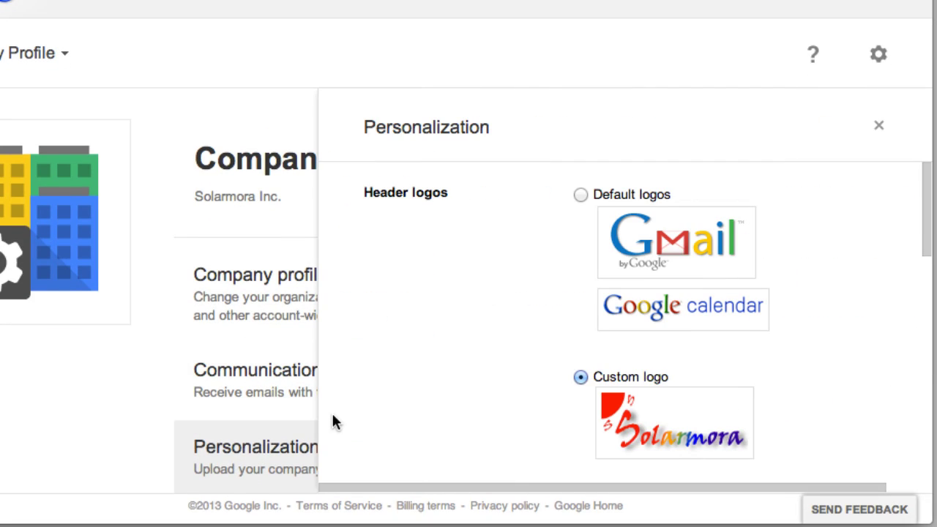
left_click(878, 126)
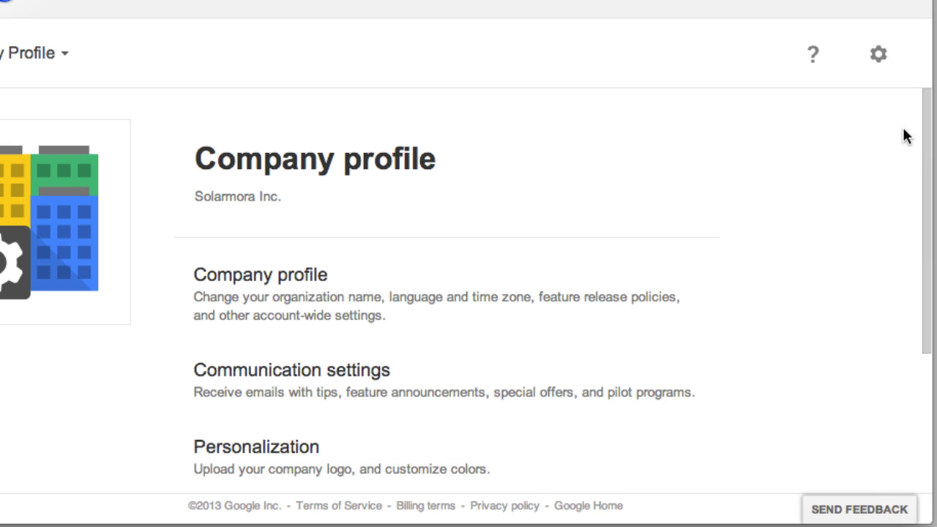
left_click_drag(926, 135, 927, 165)
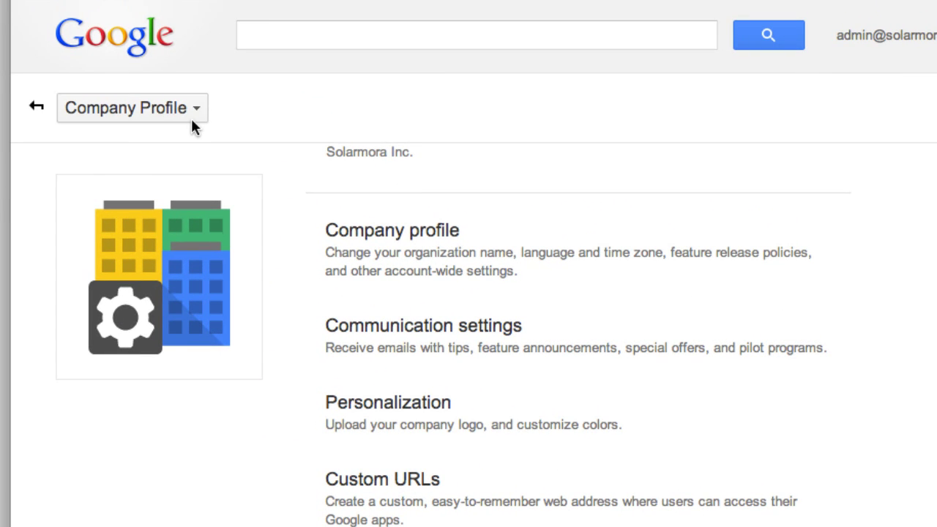
Visit the Admin Roles page through the section dropdown, then go back to the dashboard.
left_click(192, 122)
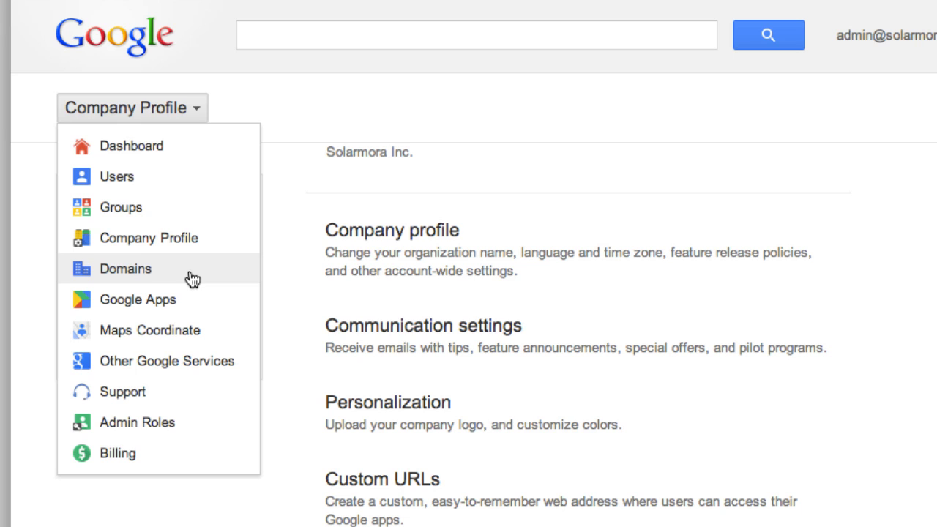
left_click(195, 423)
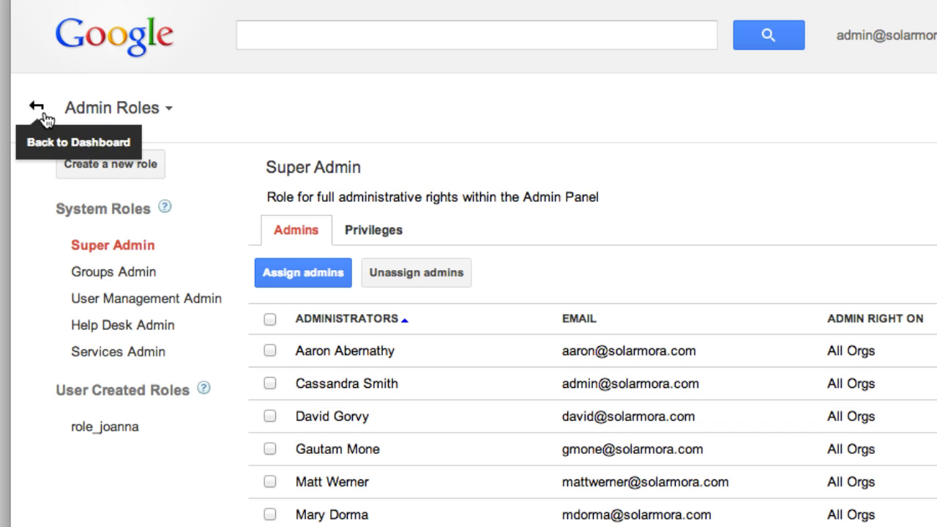
left_click(37, 109)
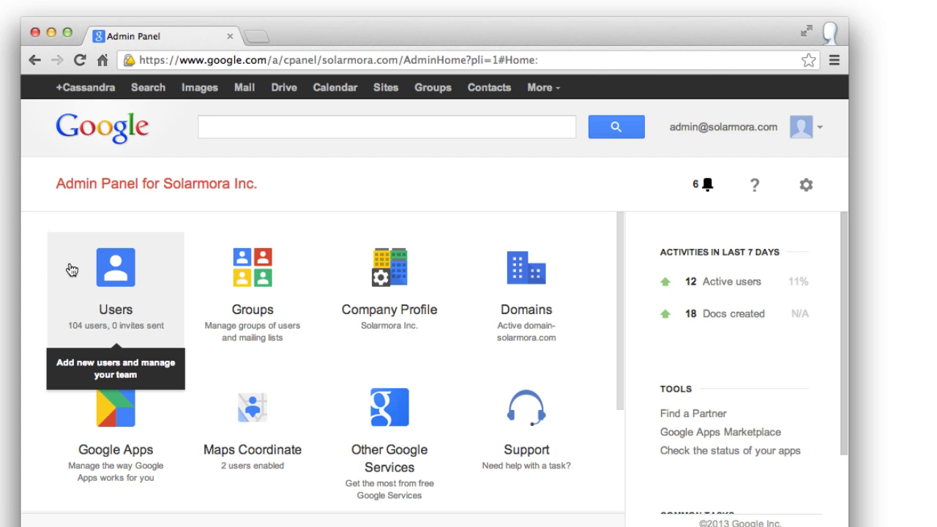
Open the Users list and switch its last column from email quota to Status.
left_click(71, 271)
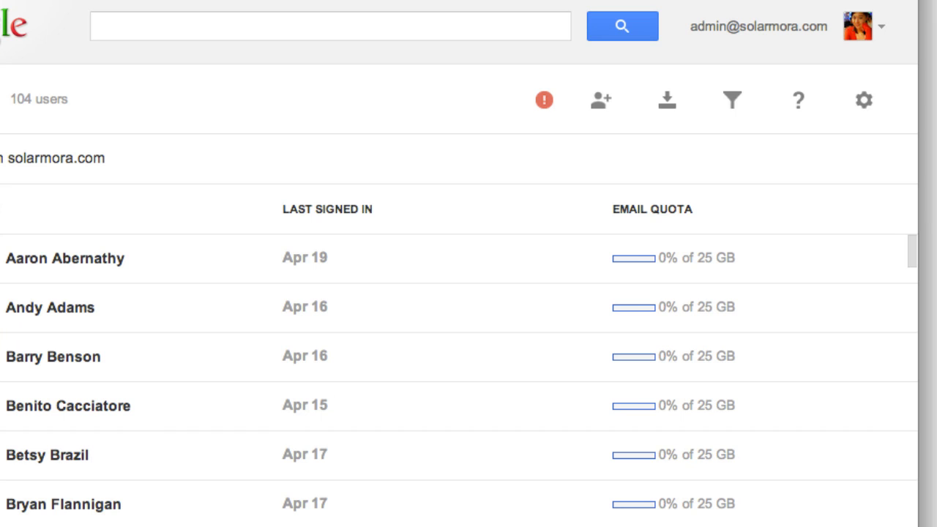
left_click(890, 208)
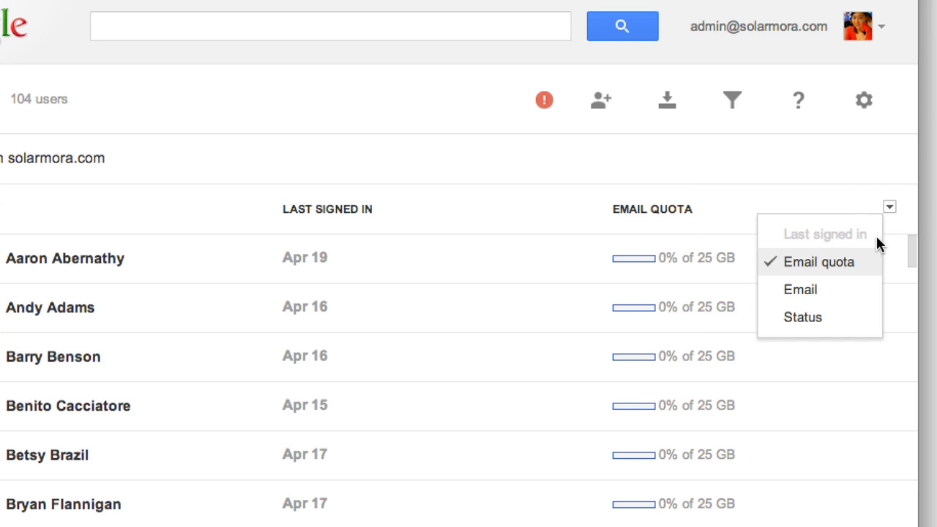
left_click(842, 318)
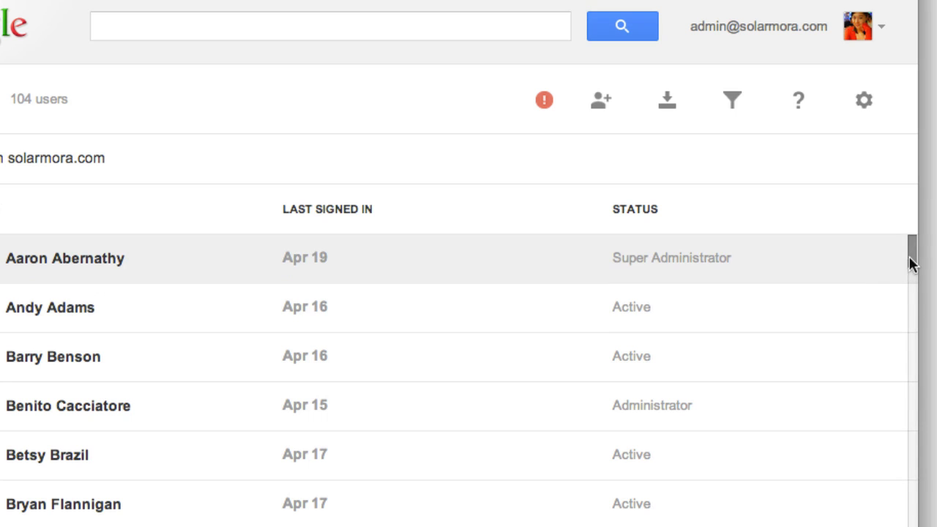
left_click_drag(911, 262, 914, 522)
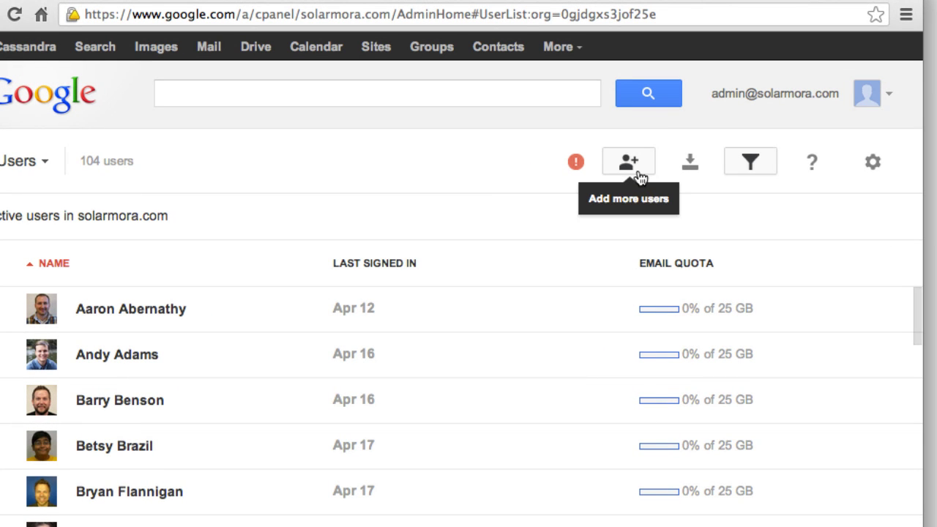
Filter the users to the Finance organization and open Finance's actions dropdown.
left_click(737, 174)
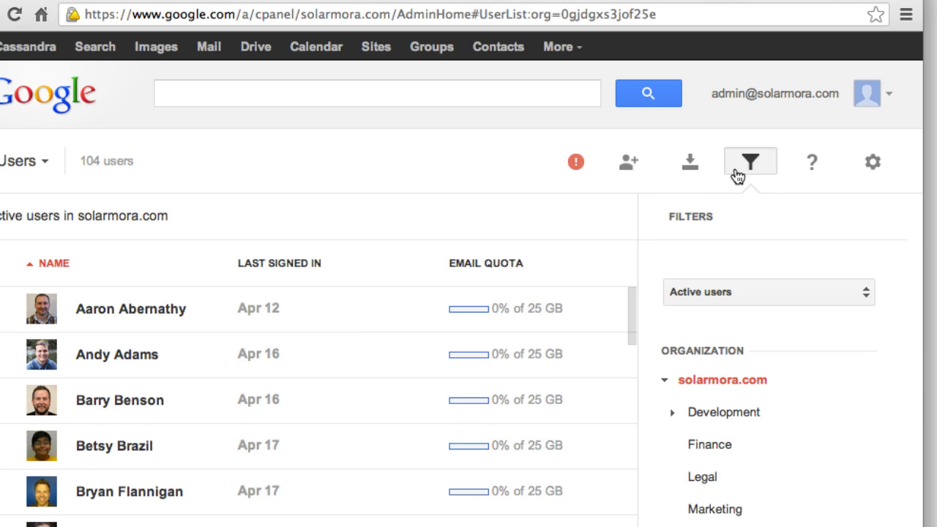
scroll(703, 197, "down", 1)
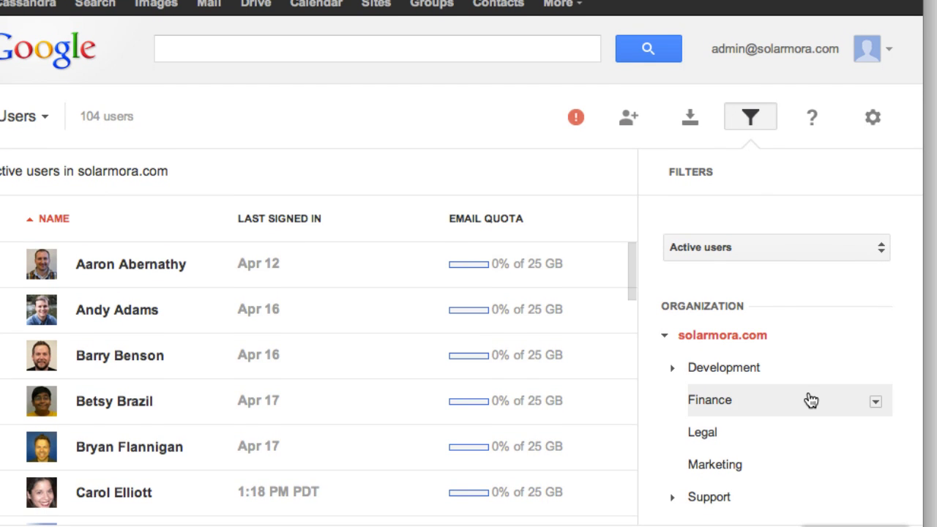
left_click(811, 402)
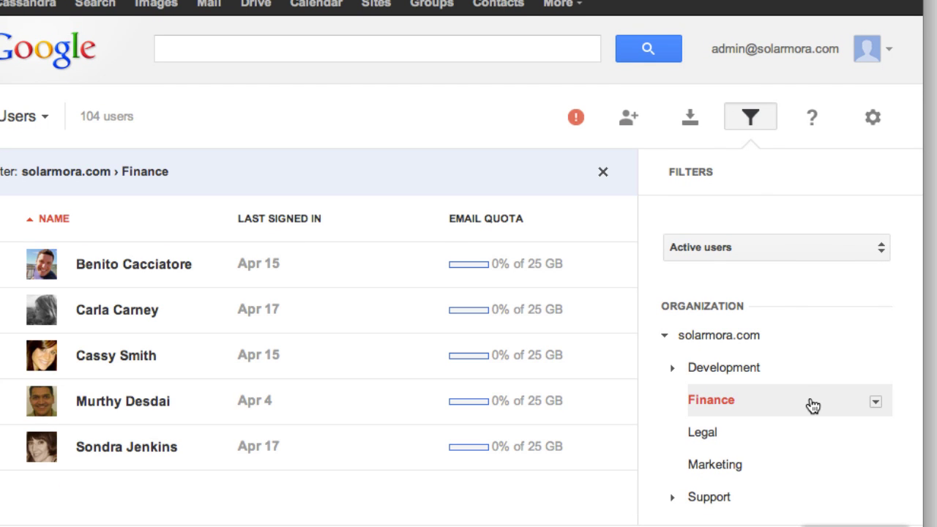
left_click(876, 402)
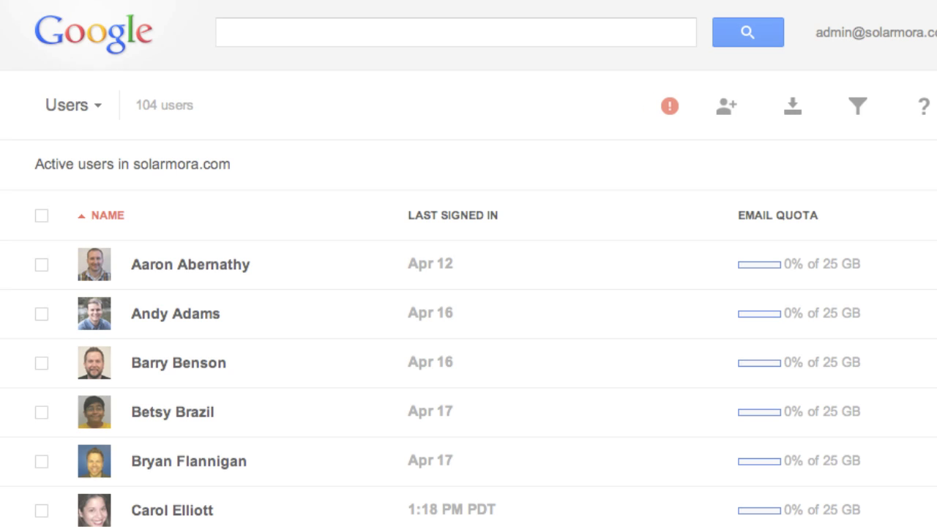
Select two users in the list and open the organization picker for moving them.
left_click(41, 461)
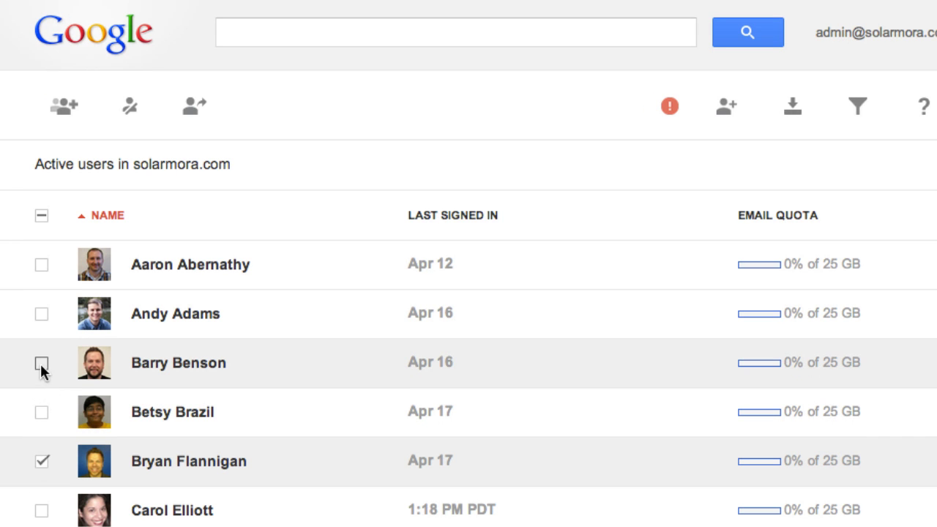
left_click(41, 363)
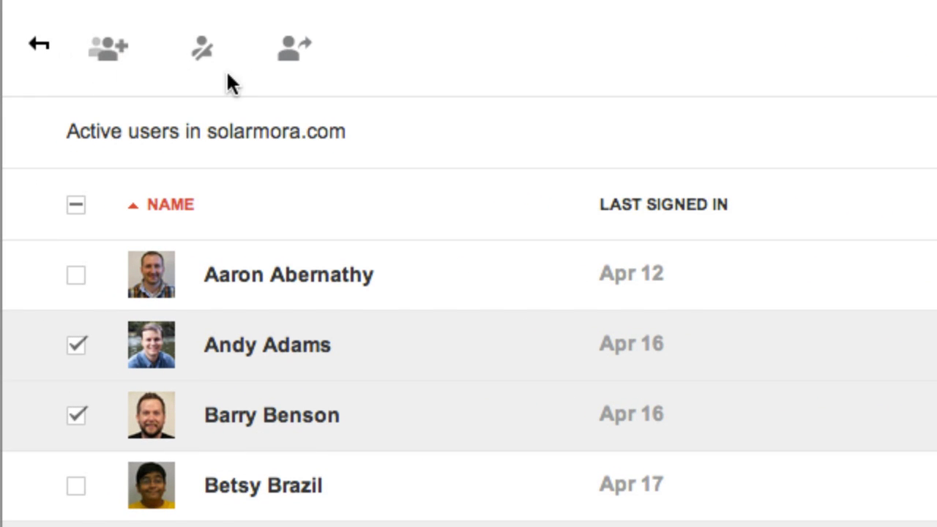
left_click(270, 67)
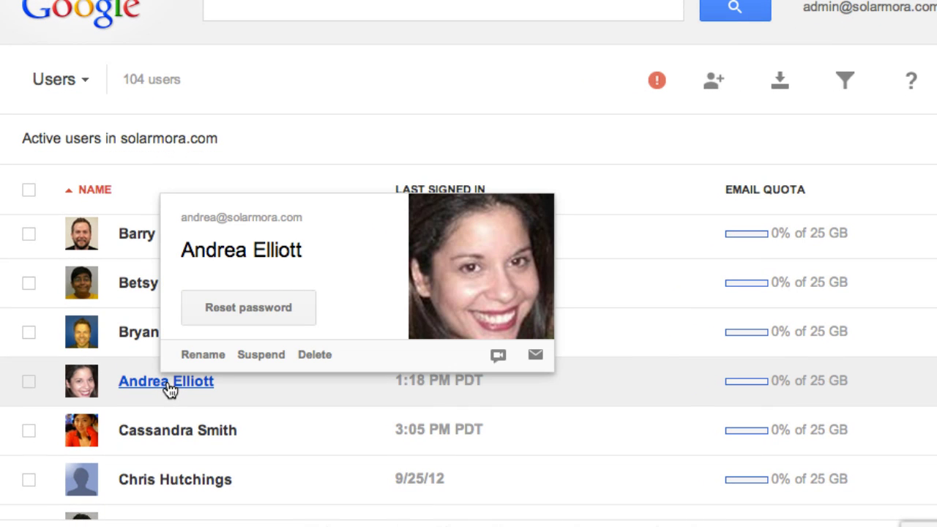
Open a user's detail page and review their Profile and enabled Google Apps panels.
left_click(168, 381)
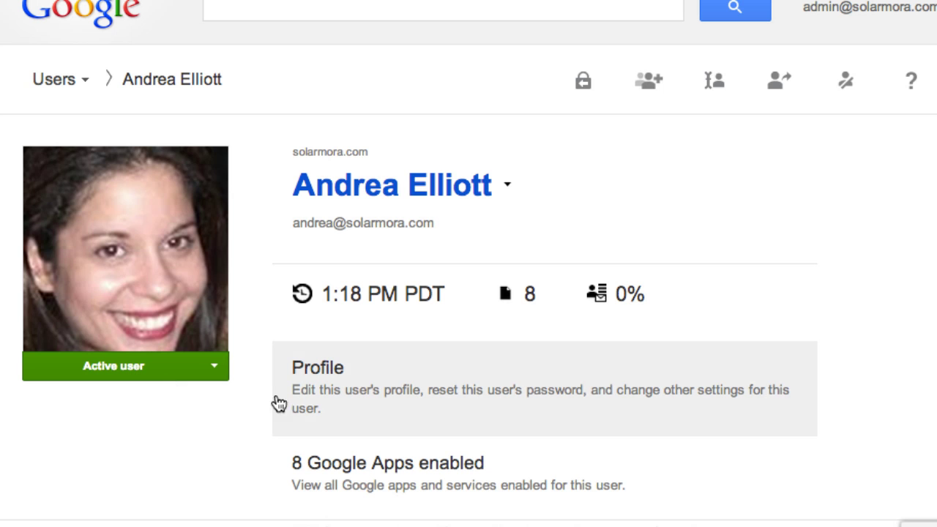
left_click(324, 408)
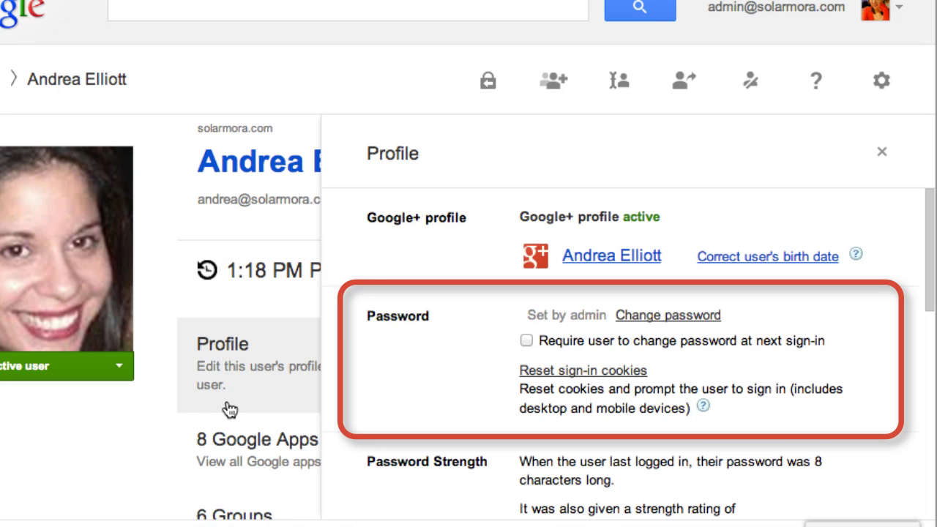
left_click(424, 310)
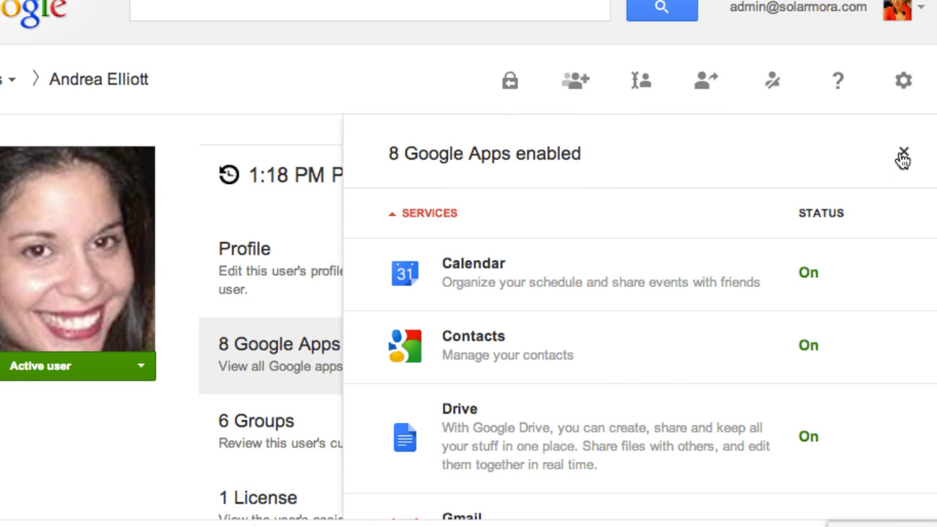
left_click(904, 156)
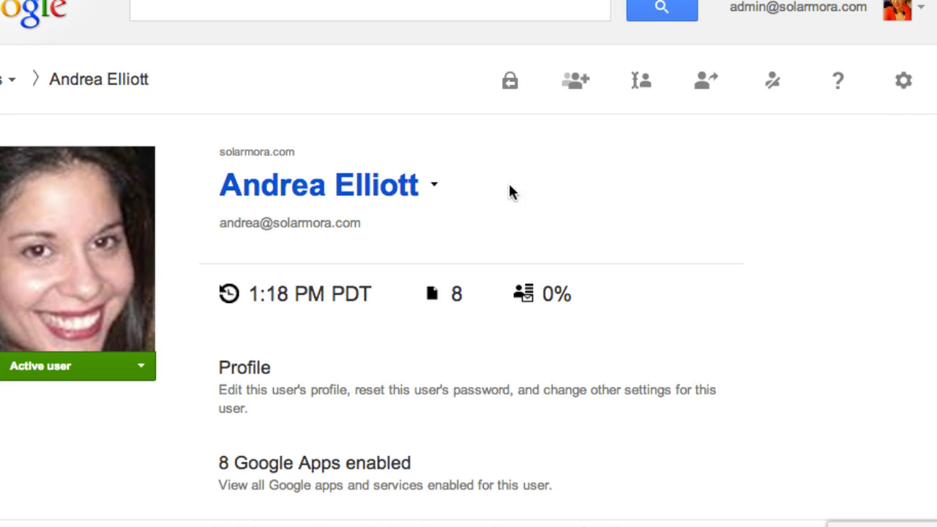
Switch to another user and expand all sections, including Security, admin roles and devices.
left_click(432, 188)
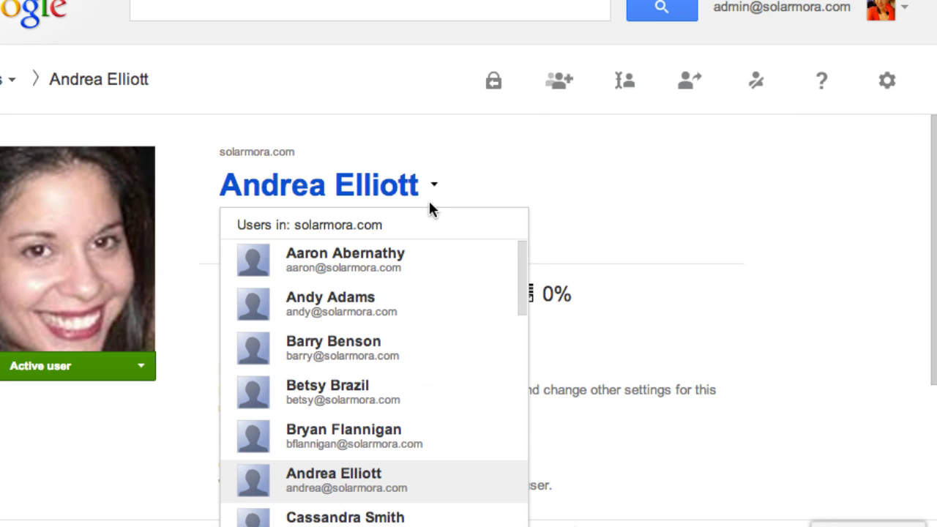
left_click(432, 256)
scroll(472, 313, "down", 4)
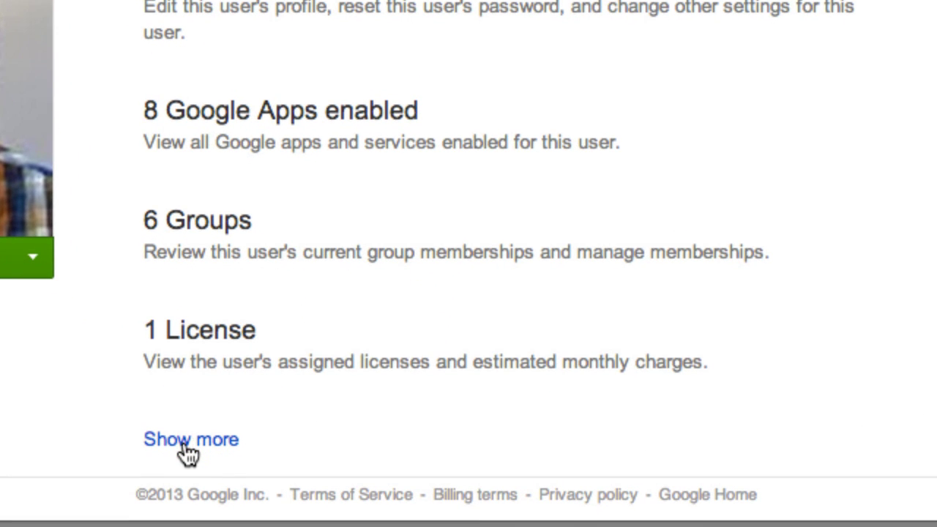
left_click(189, 442)
scroll(475, 242, "down", 2)
scroll(476, 242, "down", 3)
scroll(476, 241, "down", 2)
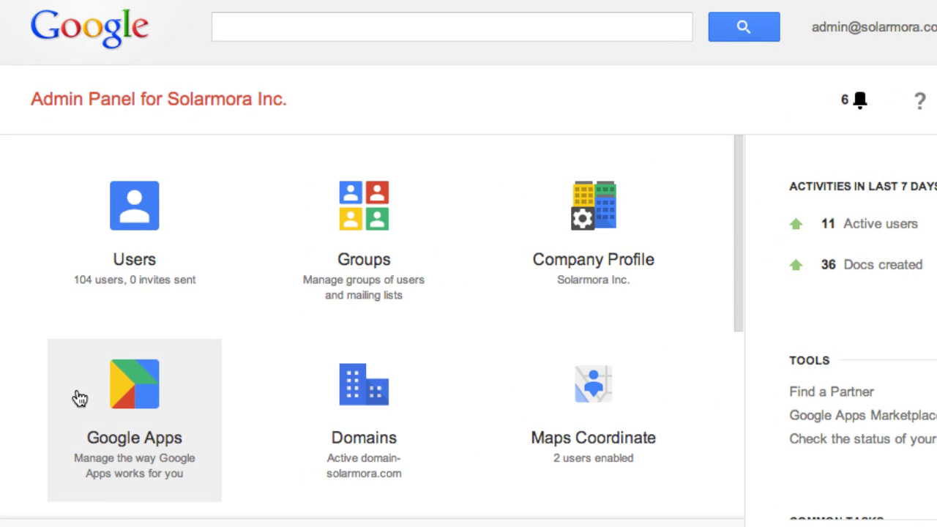
Open the Google Apps services list and select Drive and Contacts.
left_click(78, 398)
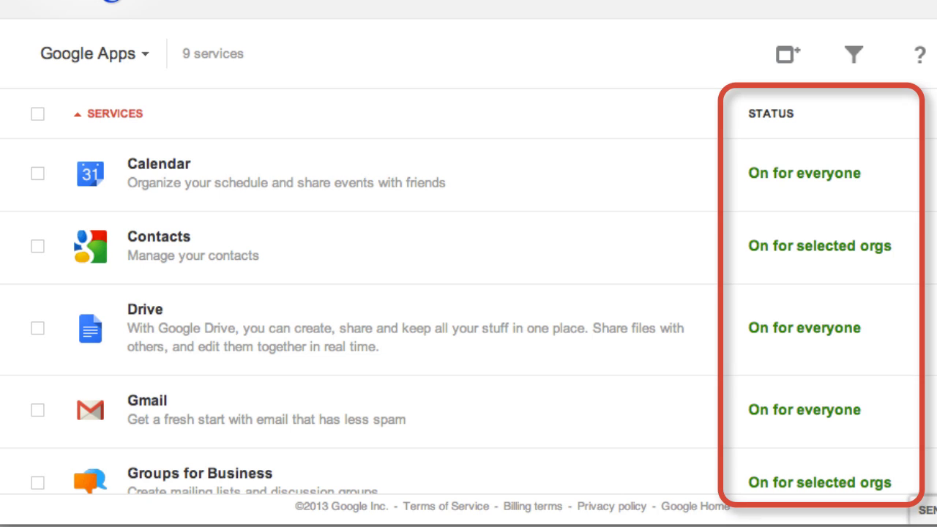
left_click(59, 327)
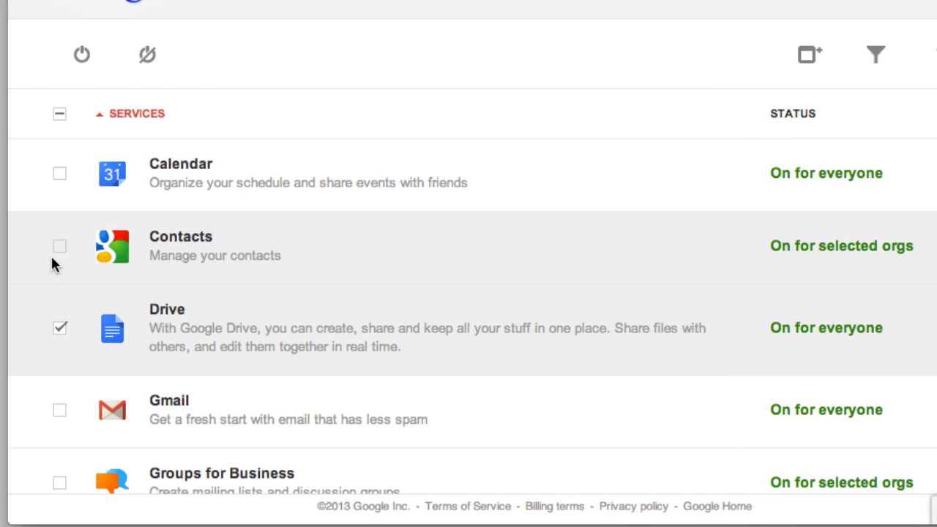
left_click(59, 246)
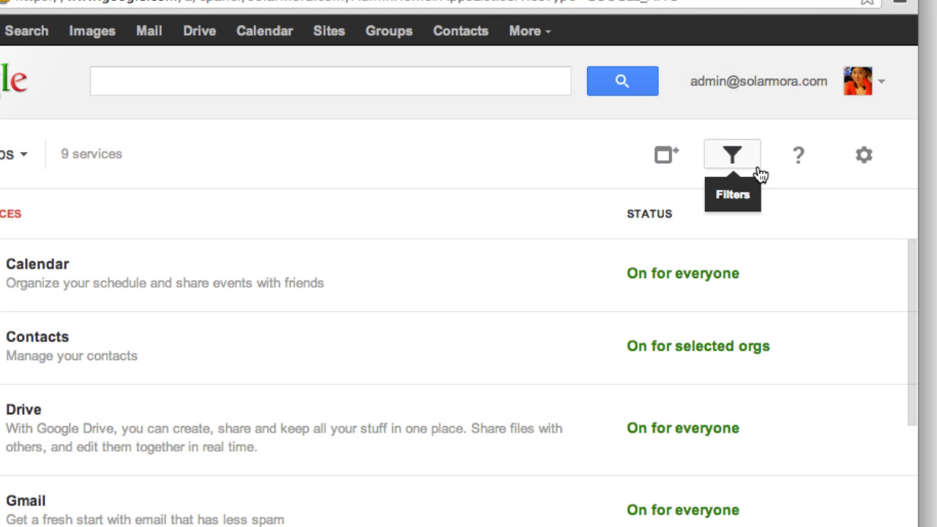
Filter the services to the Finance organization and select Calendar there.
left_click(755, 173)
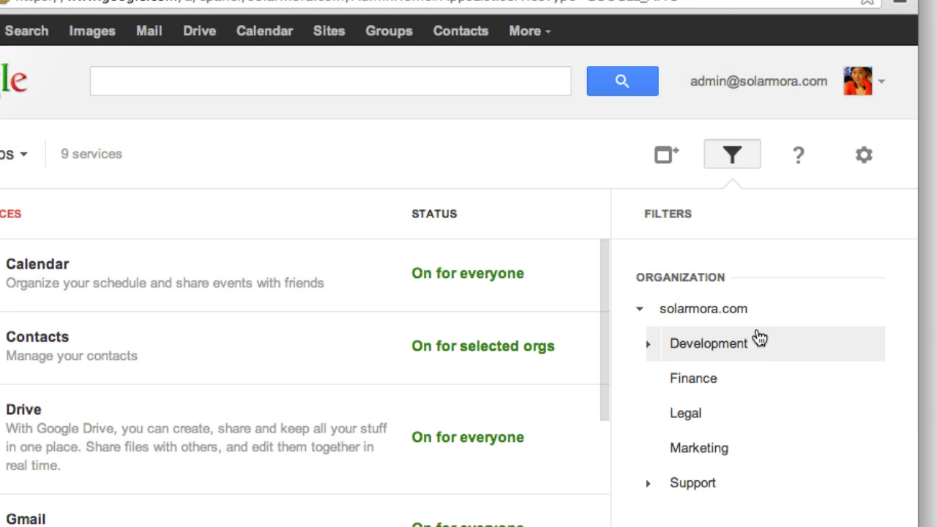
left_click(760, 386)
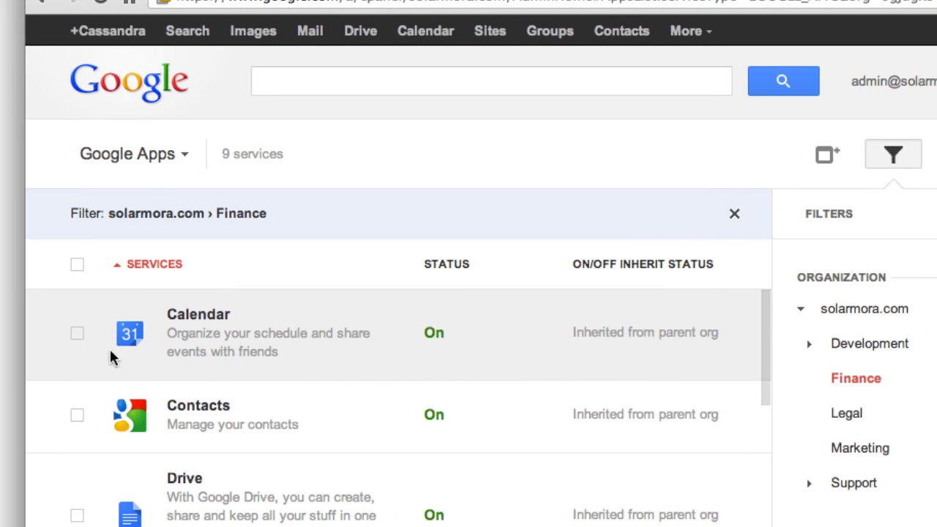
left_click(76, 333)
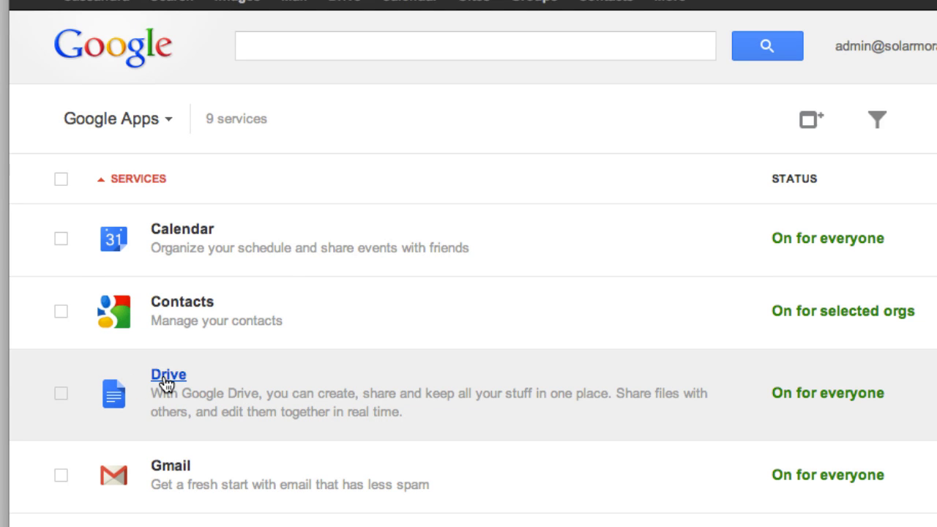
Block Drive document sharing outside the organization, save, and go back to Google Apps.
left_click(166, 377)
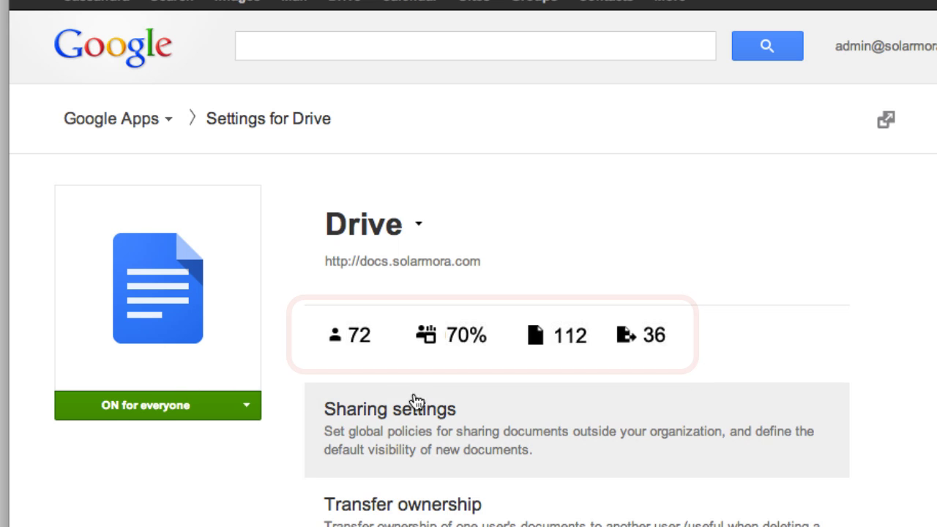
left_click(485, 408)
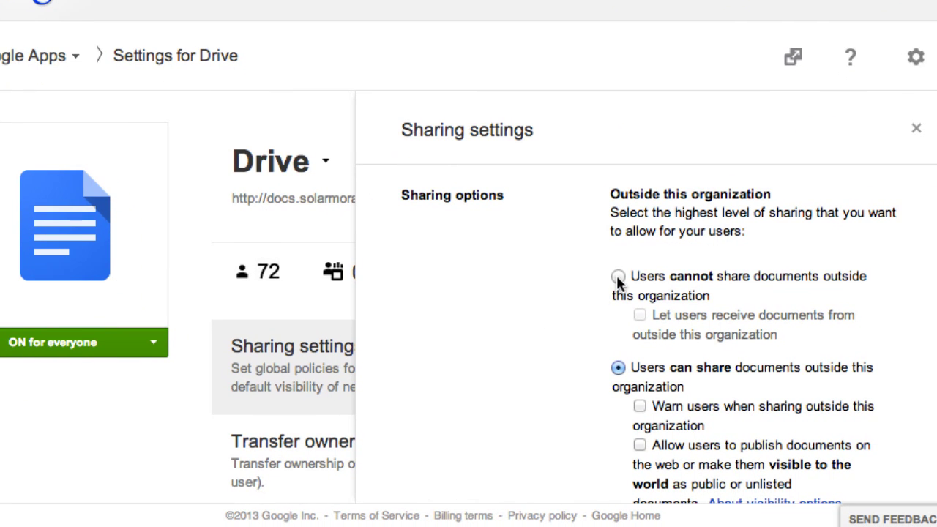
left_click(617, 277)
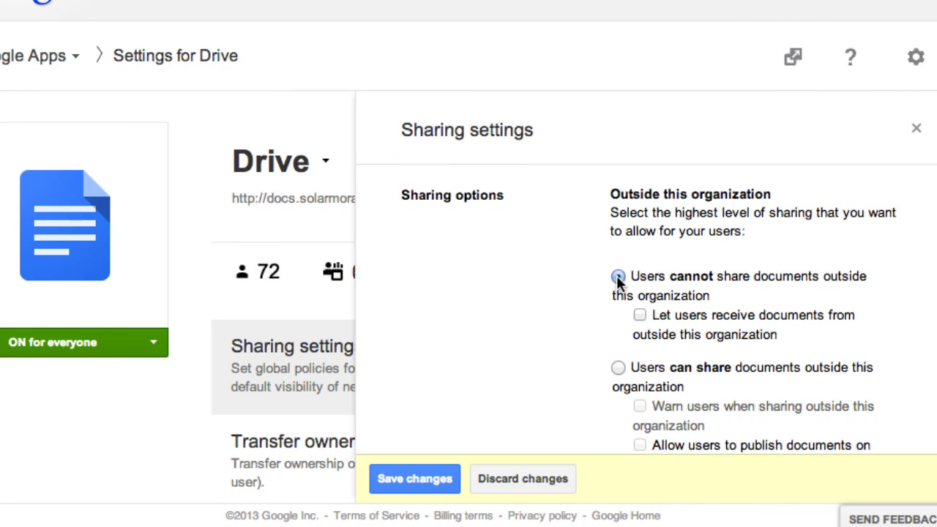
left_click(406, 485)
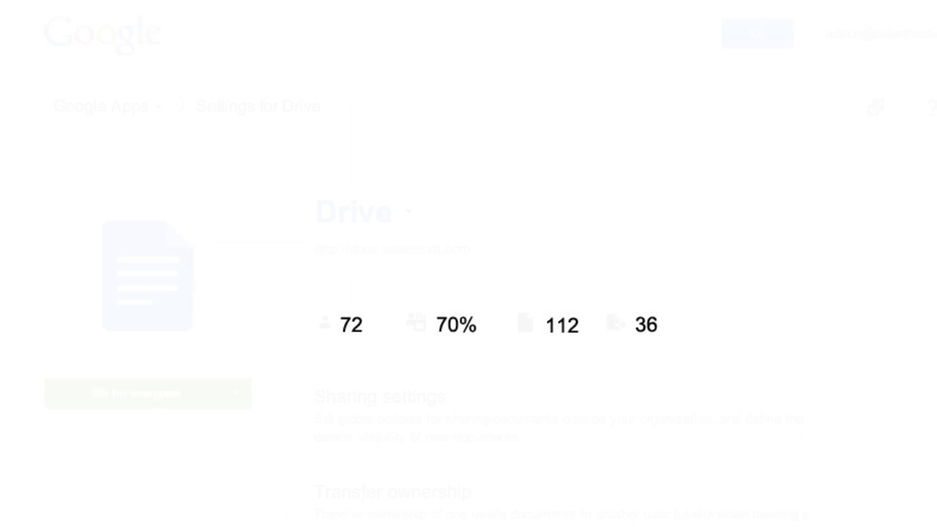
left_click(409, 218)
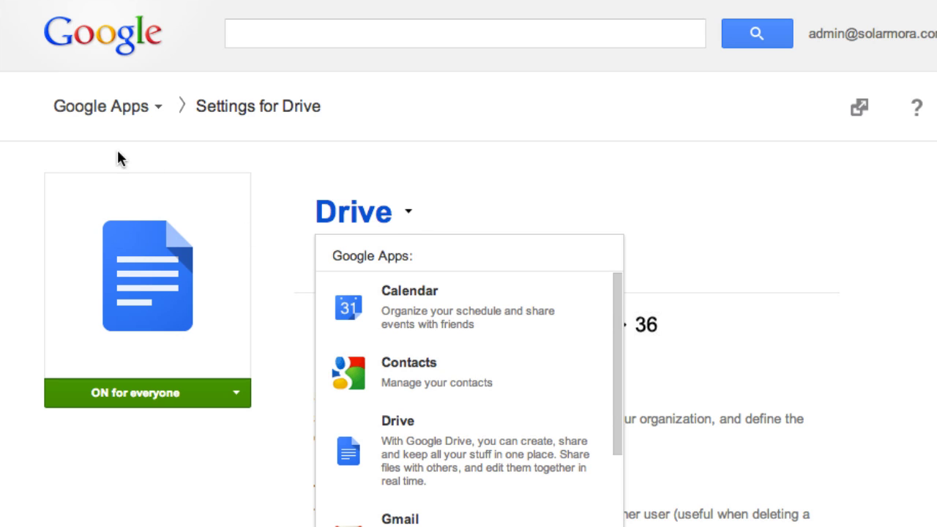
left_click(26, 108)
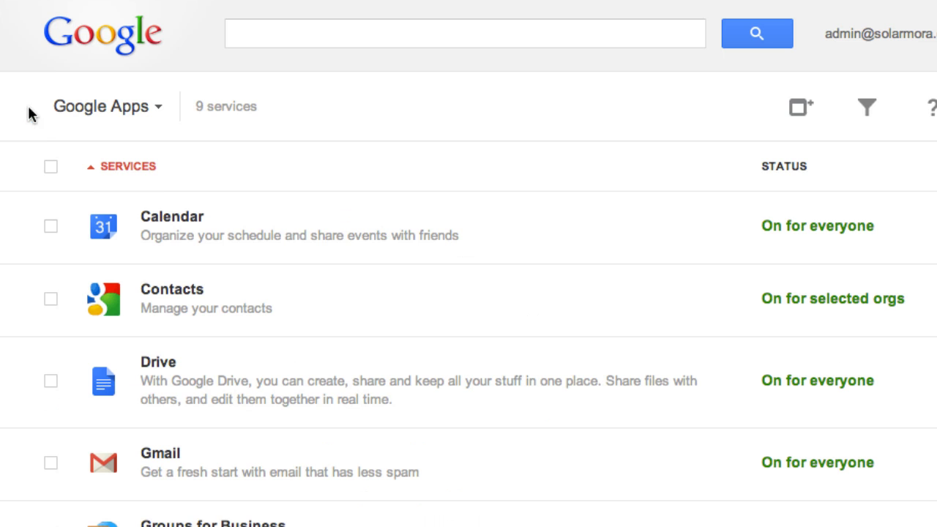
View the paid add-on services, then scroll through the 16 Other Google Services, including Google+.
left_click(784, 117)
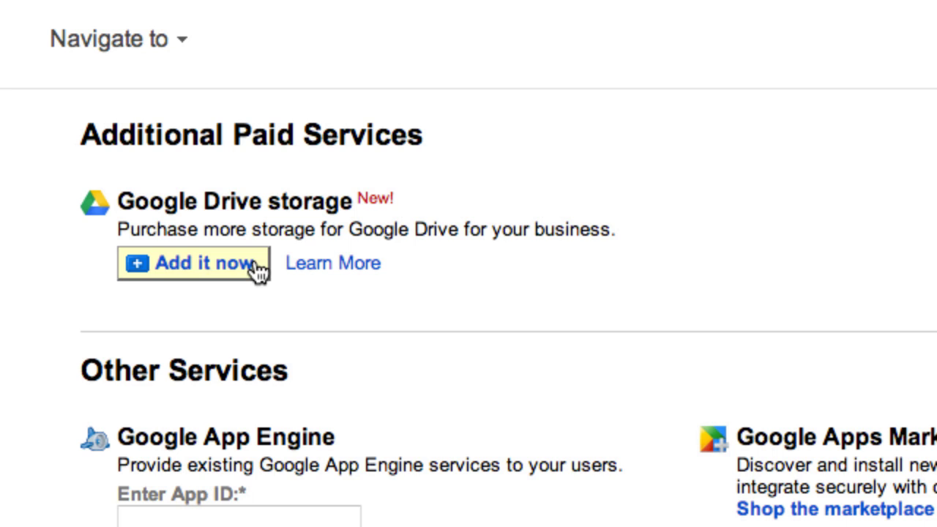
left_click(186, 44)
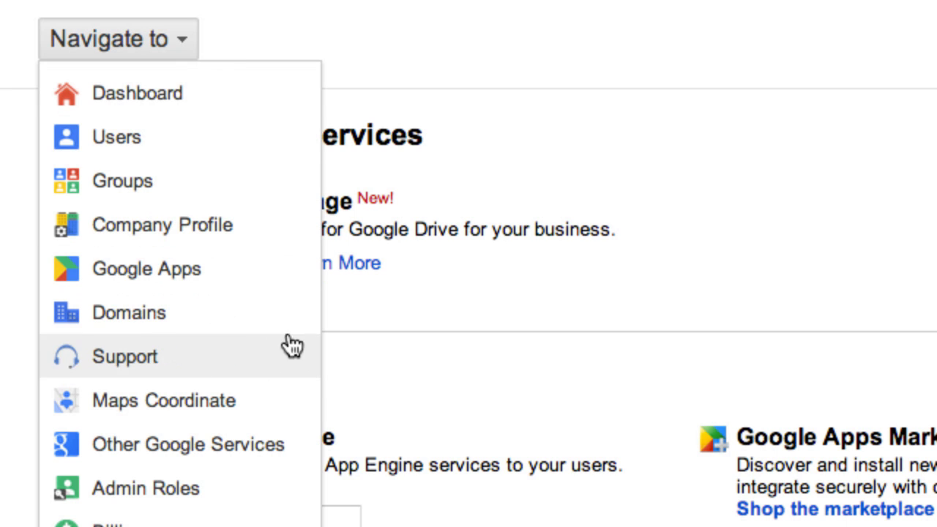
left_click(295, 435)
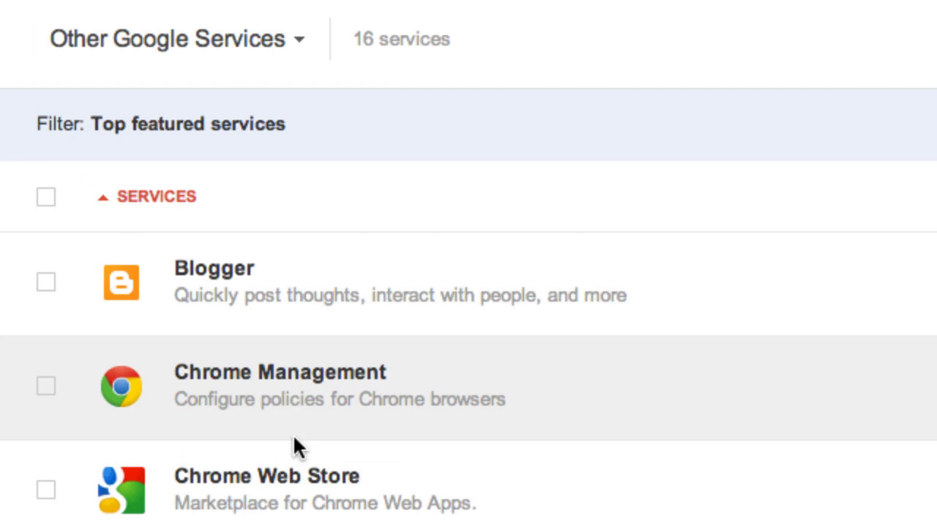
scroll(469, 293, "down", 5)
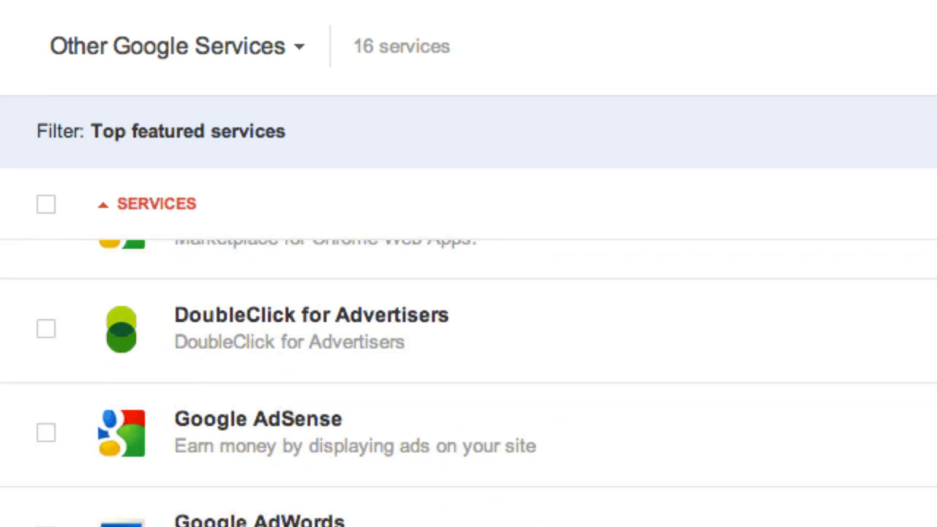
scroll(468, 293, "down", 3)
scroll(469, 366, "down", 1)
scroll(468, 381, "down", 3)
scroll(469, 381, "down", 4)
scroll(469, 381, "down", 1)
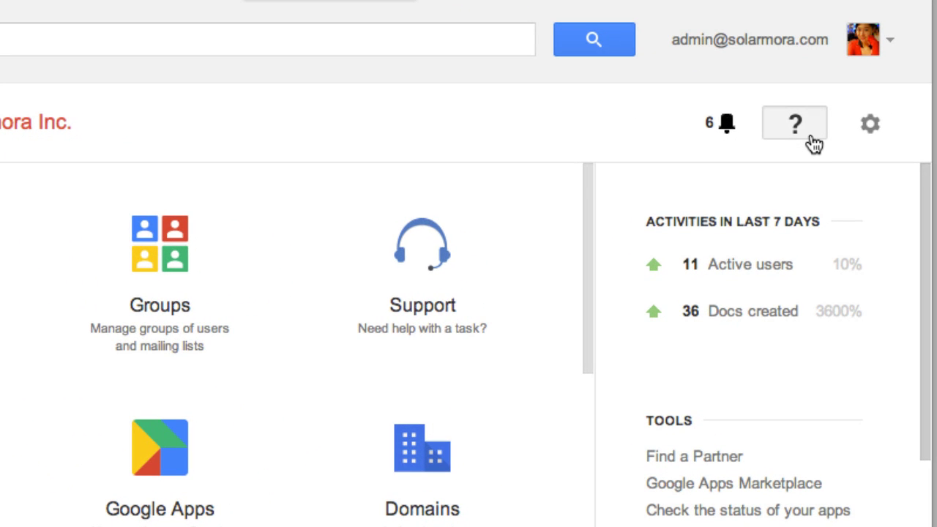
Search help for 'admin roles' articles, then open the Solarmora Support page with its phone numbers.
left_click(812, 137)
type("admin role")
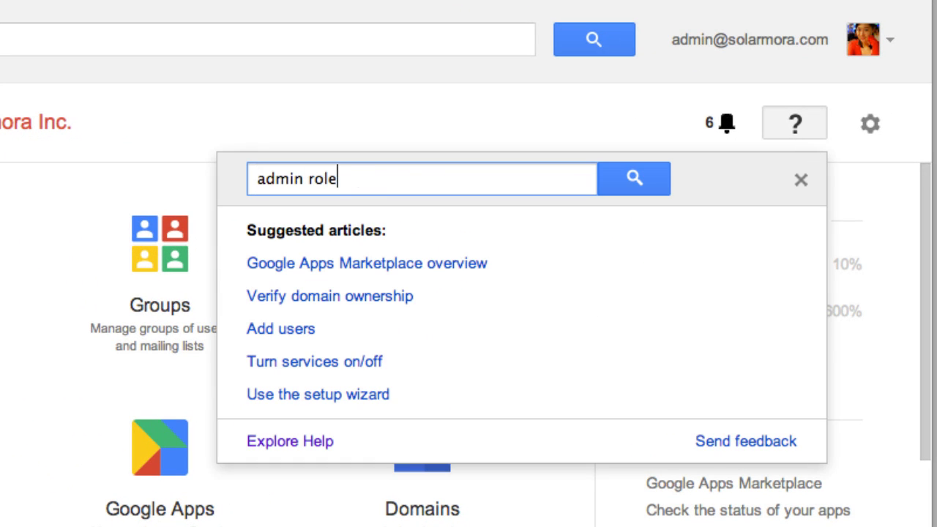
type("s")
left_click(661, 178)
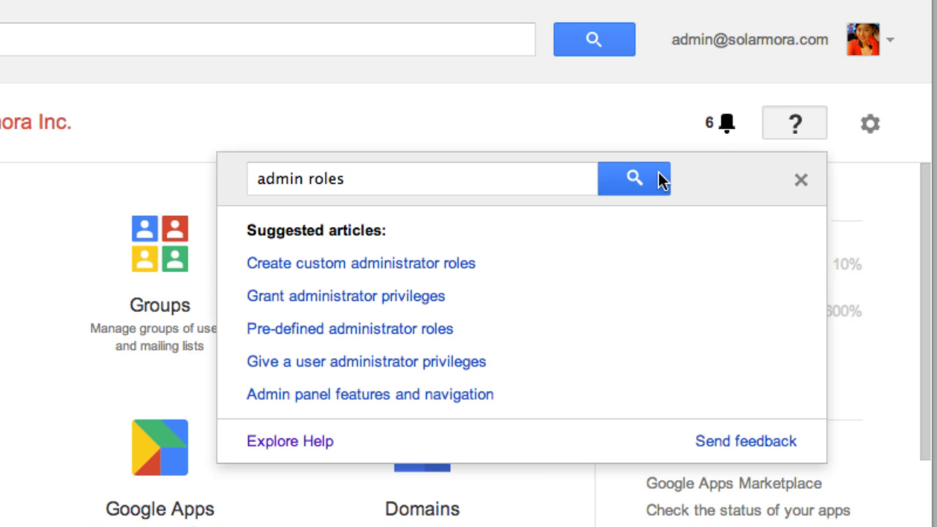
left_click(801, 183)
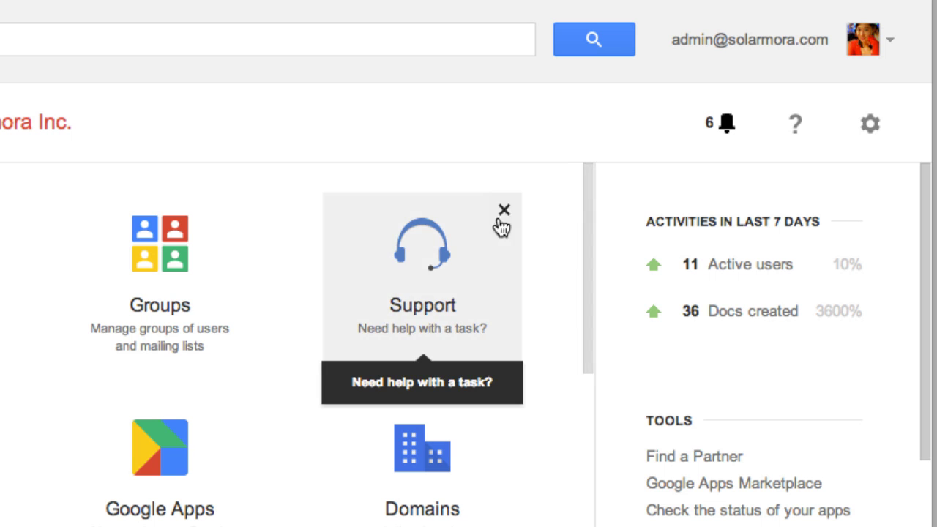
left_click(472, 233)
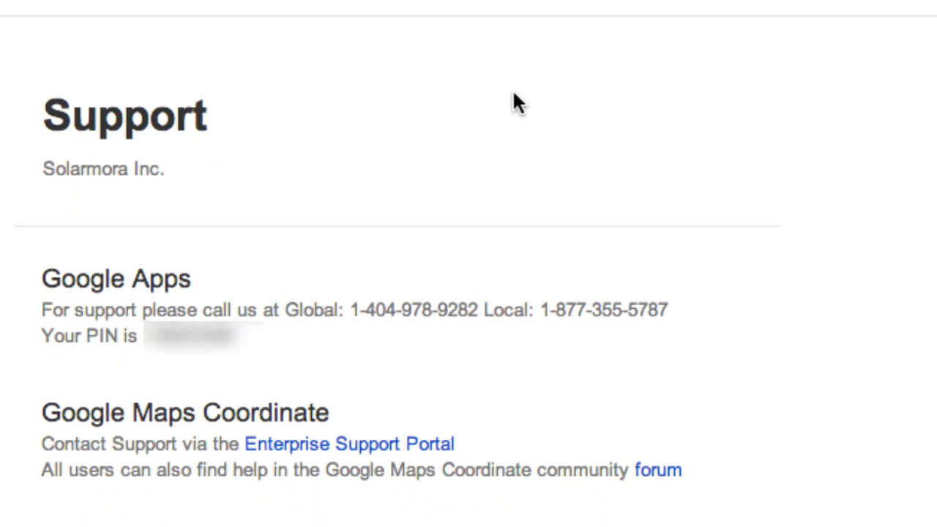